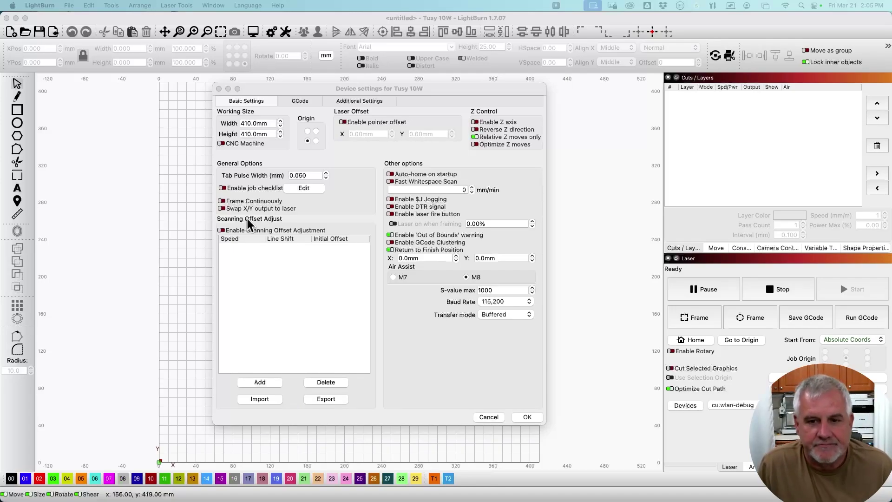
# Enable the job checklist in the device settings, enter "Check Focus" as its reminder, and apply the settings
pyautogui.click(225, 189)
pyautogui.click(296, 186)
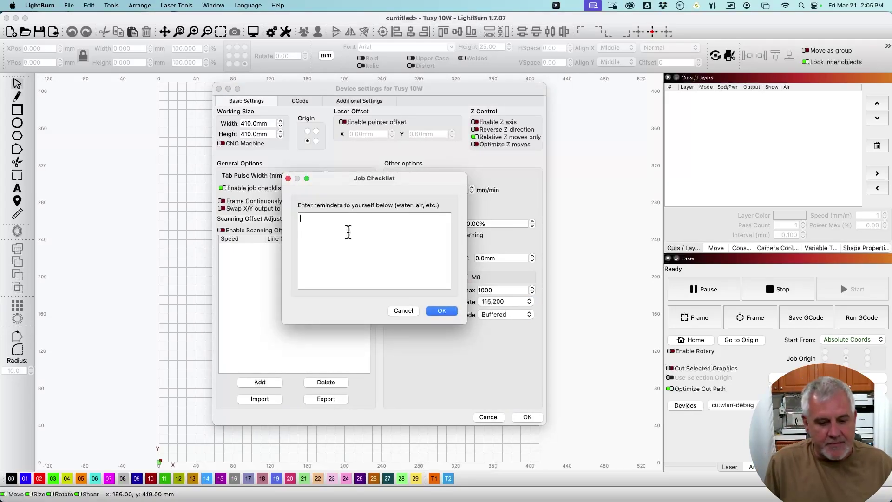
pyautogui.press('shift')
pyautogui.write('Check ')
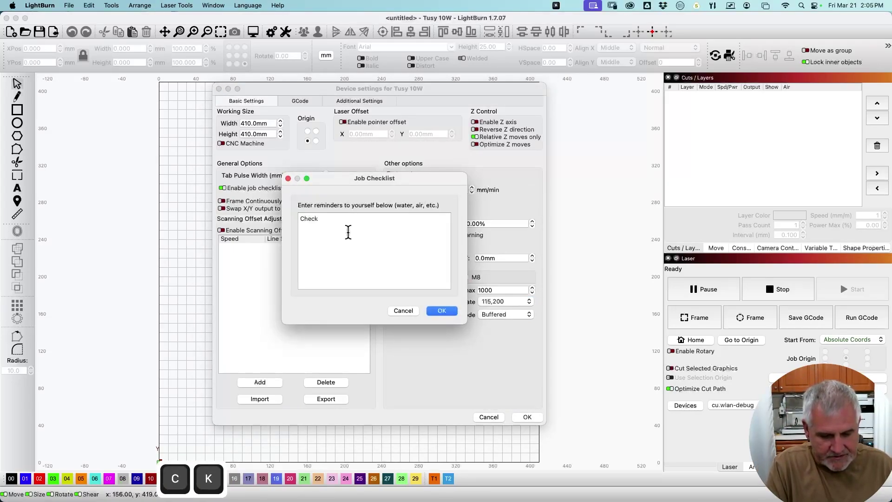
pyautogui.write('Focus')
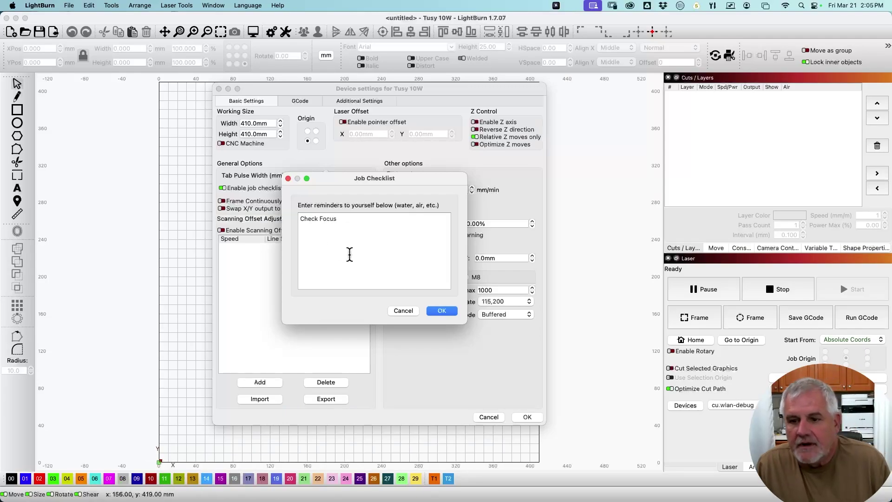
pyautogui.click(451, 309)
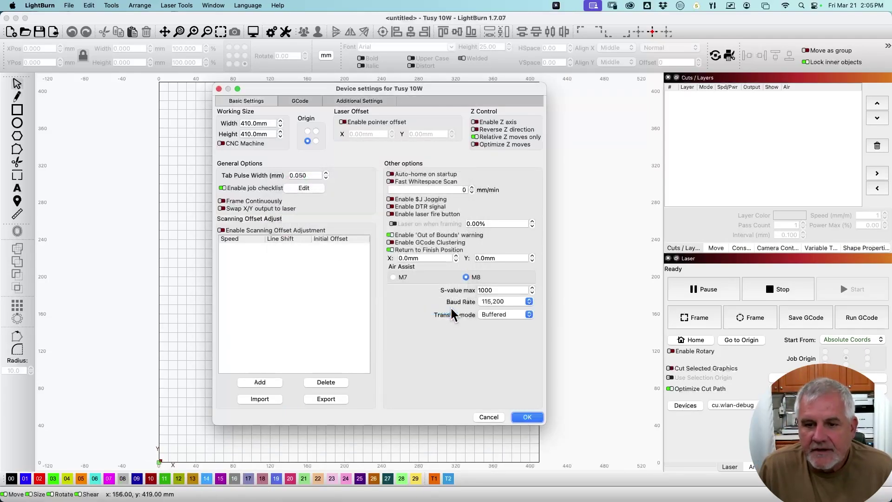
pyautogui.click(527, 417)
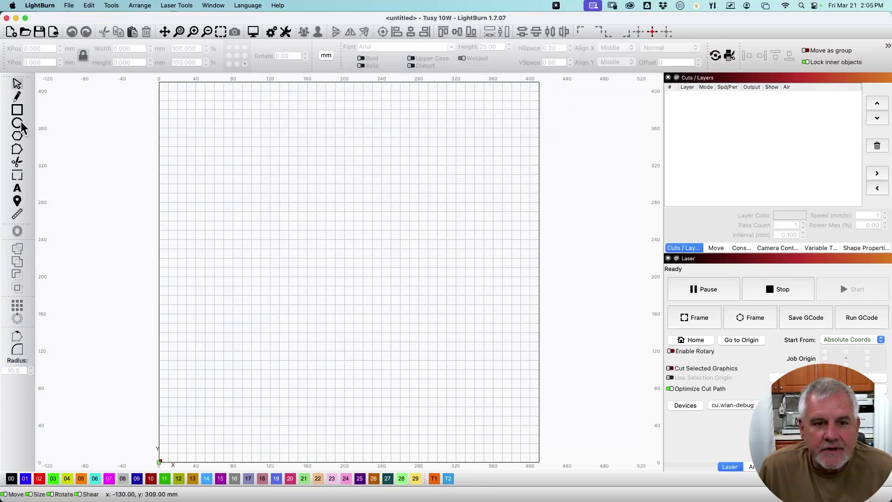
# Draw a circle about 97 mm in diameter, then start the job and answer No to the focus reminder
pyautogui.moveTo(209, 163); pyautogui.dragTo(299, 252)
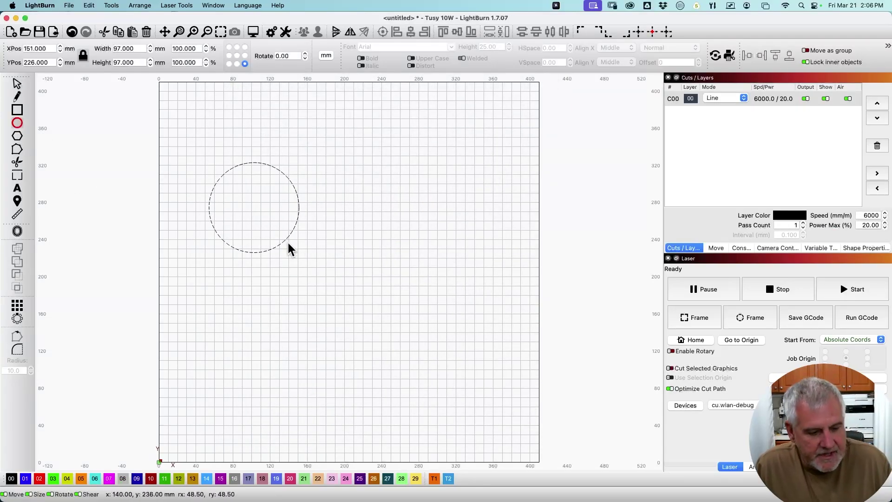
pyautogui.press('Escape')
pyautogui.click(854, 293)
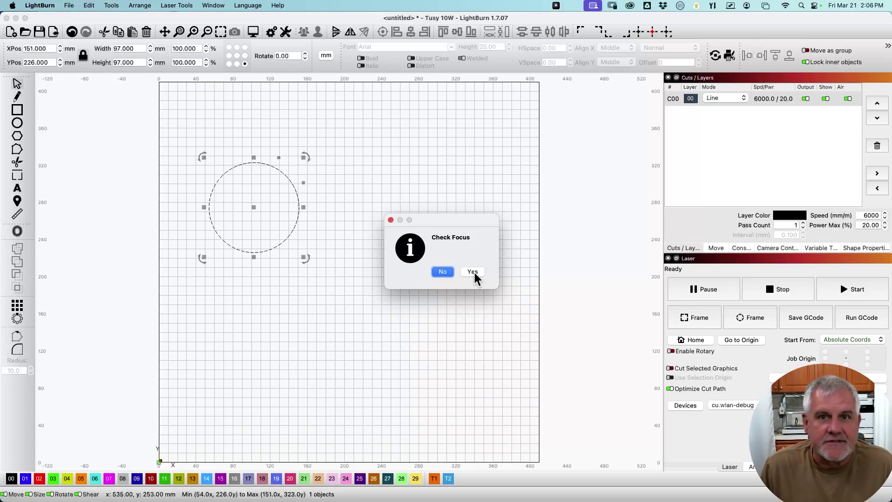
pyautogui.click(442, 271)
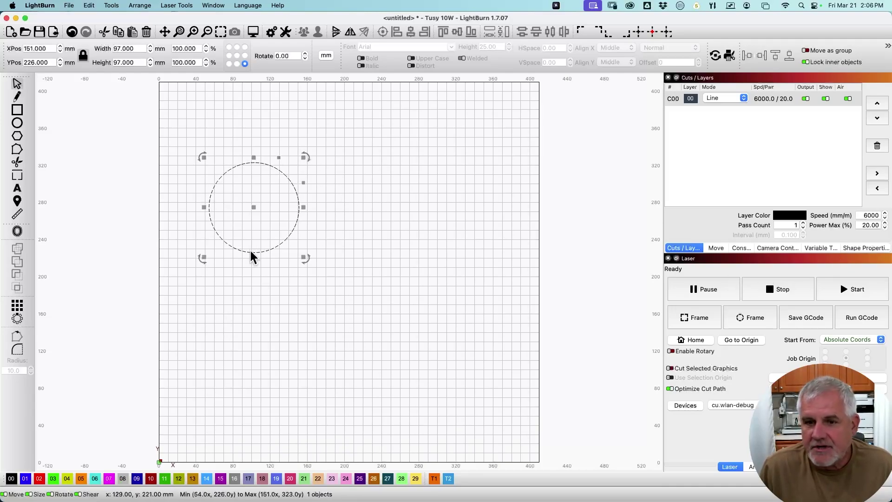
# Turn off the job checklist in the device settings
pyautogui.click(285, 33)
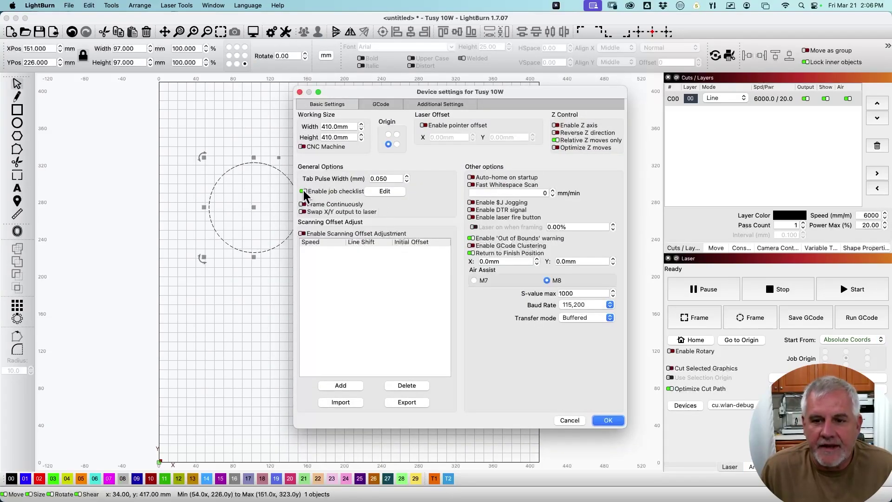
pyautogui.click(303, 191)
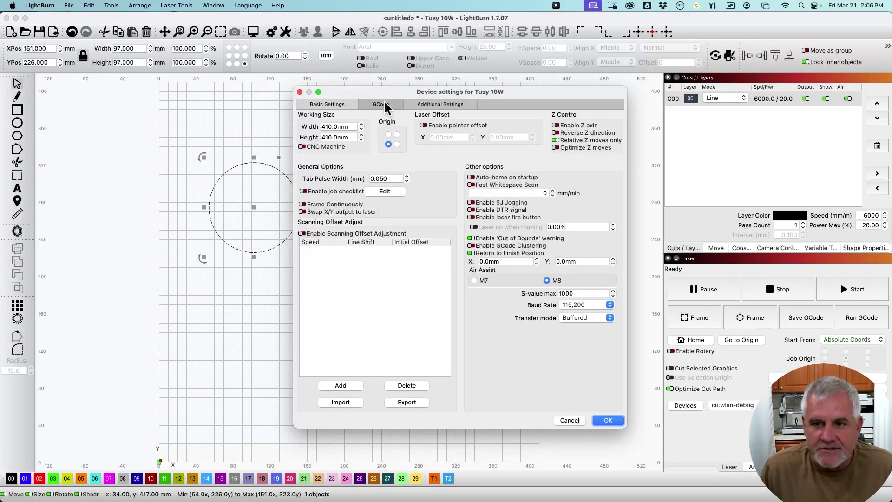
pyautogui.moveTo(382, 93); pyautogui.dragTo(342, 88)
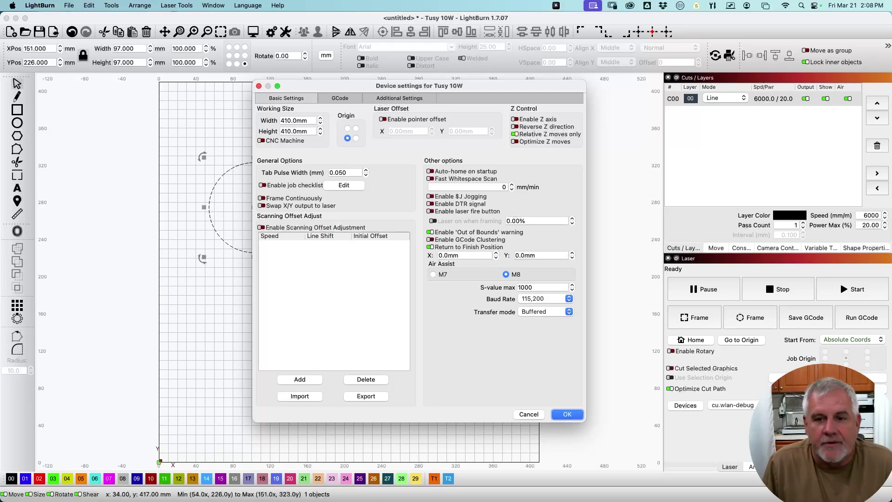
# Try swapping the X/Y output to the laser, cancel the orientation choice, and accept the device settings
pyautogui.click(264, 206)
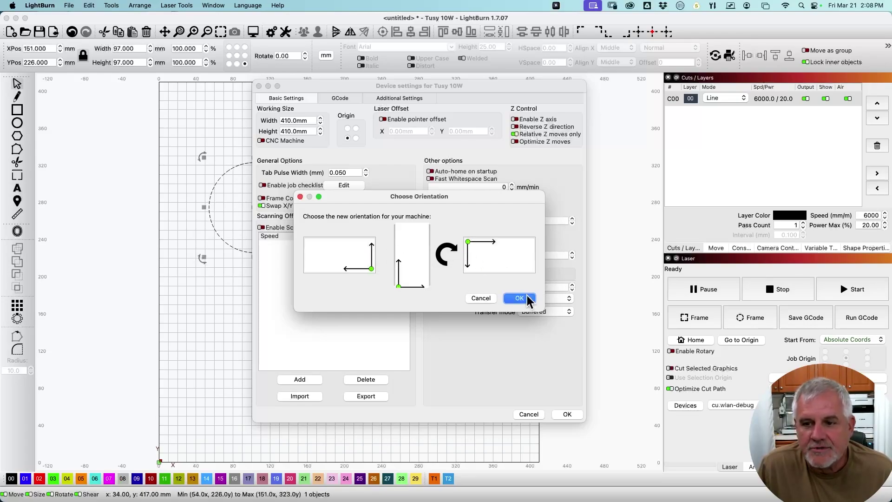
pyautogui.click(477, 296)
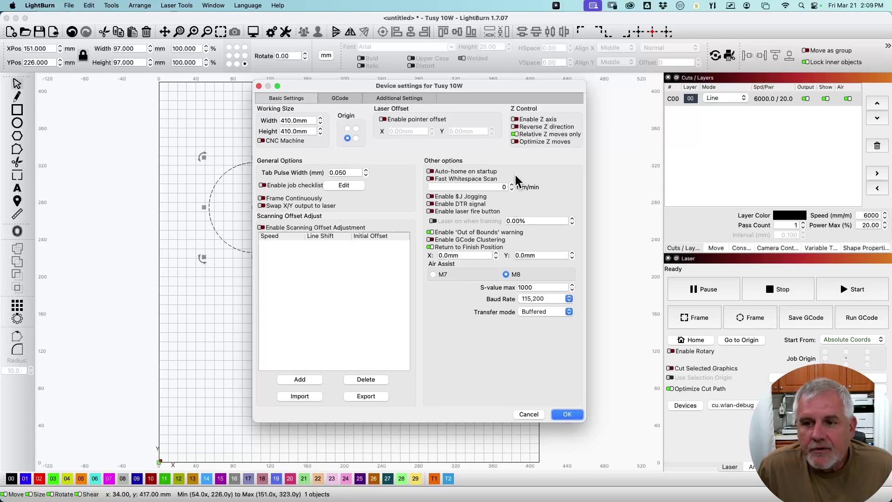
pyautogui.moveTo(468, 179)
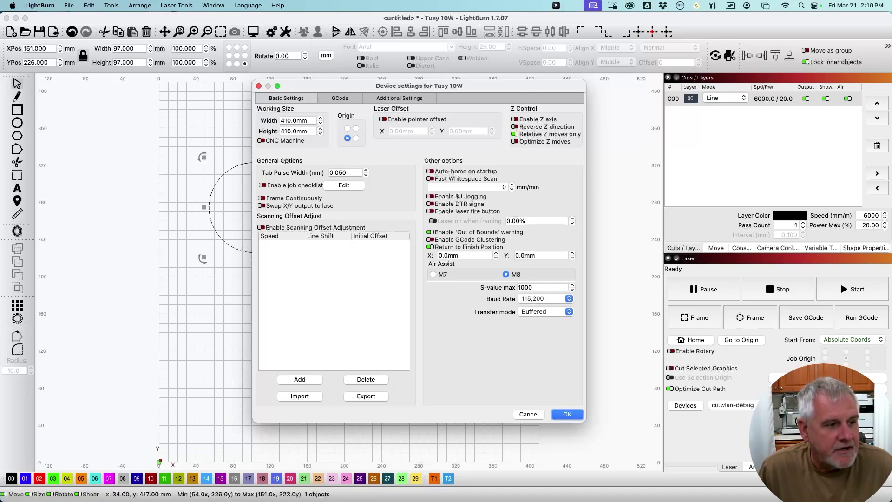
pyautogui.moveTo(364, 90); pyautogui.dragTo(299, 88)
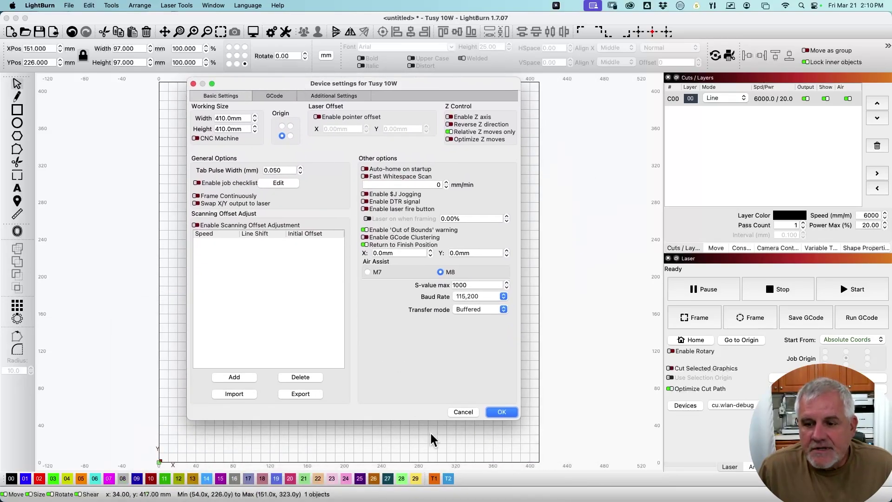
pyautogui.click(503, 412)
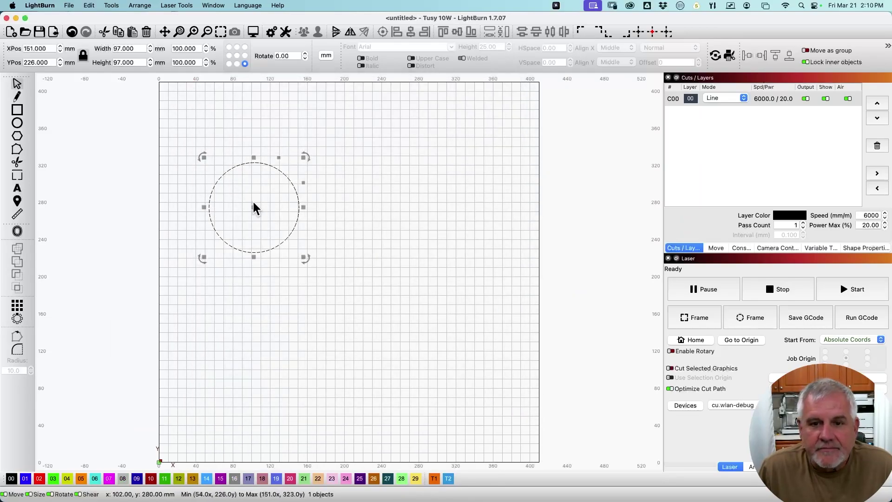
# Enlarge the circle to about 223 mm in diameter and replace it with an outward offset of 3.25 mm
pyautogui.moveTo(303, 257); pyautogui.dragTo(419, 354)
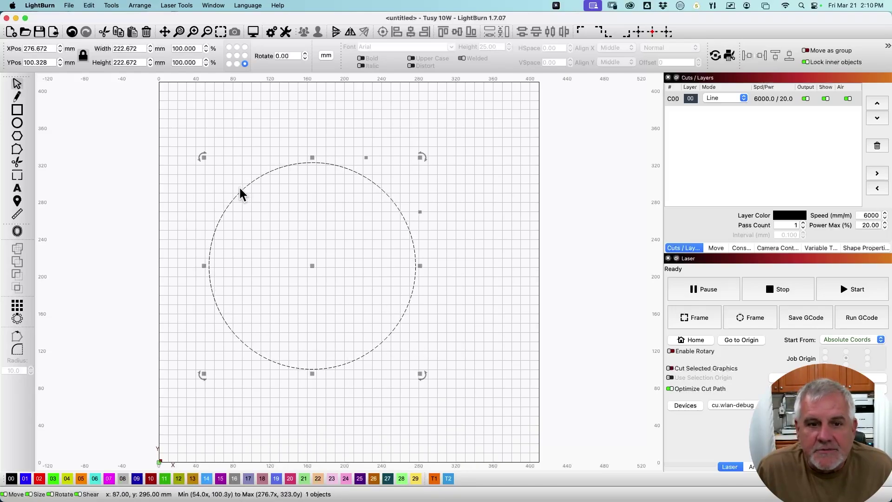
pyautogui.click(17, 232)
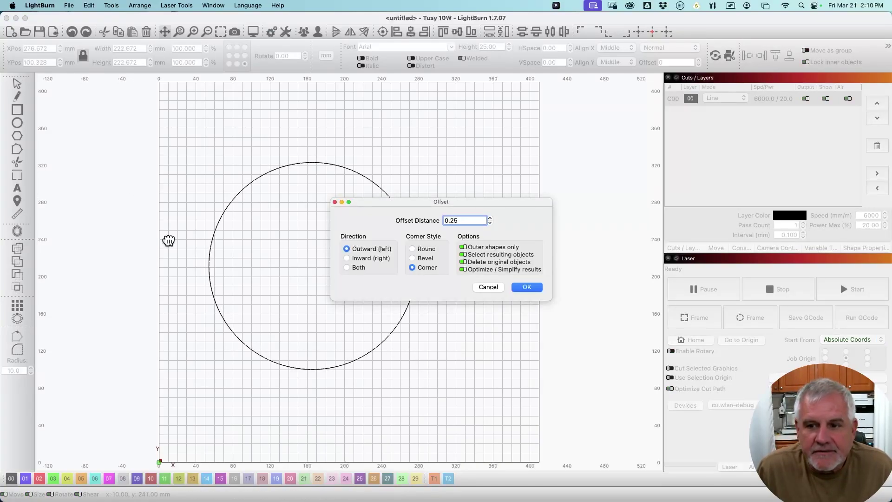
pyautogui.click(490, 218)
pyautogui.click(489, 218)
pyautogui.click(490, 218)
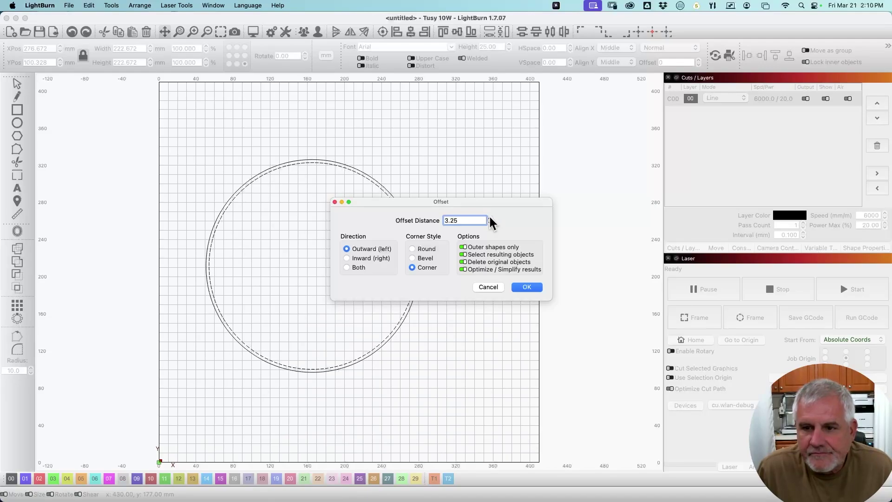
pyautogui.click(537, 287)
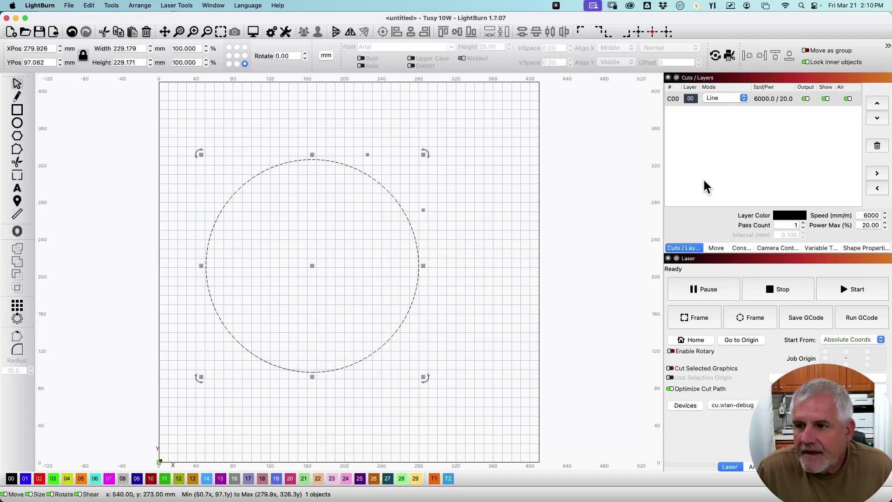
# Set layer C00 to Fill mode and offset the circle outward by 3.25 mm, keeping the original to form a ring
pyautogui.click(742, 98)
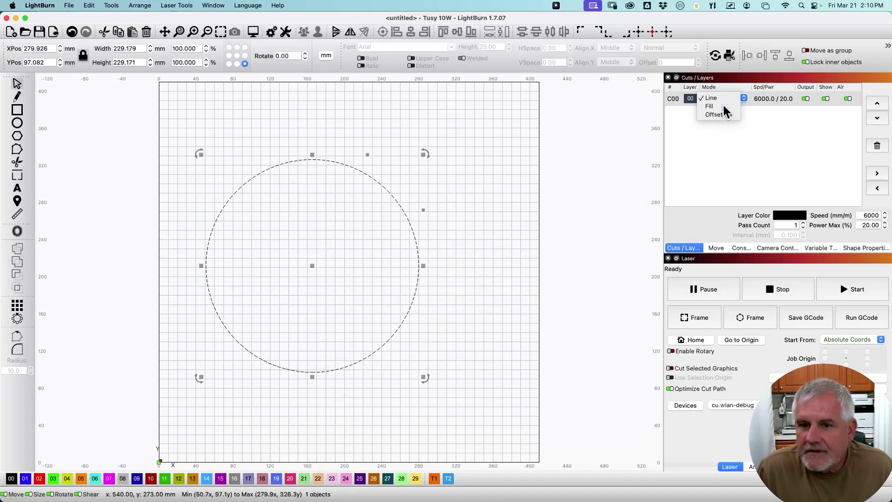
pyautogui.click(723, 106)
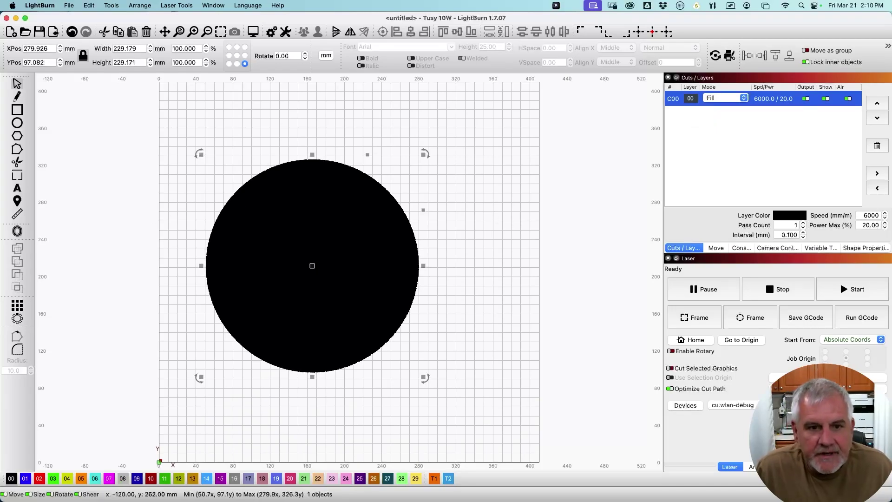
pyautogui.click(22, 228)
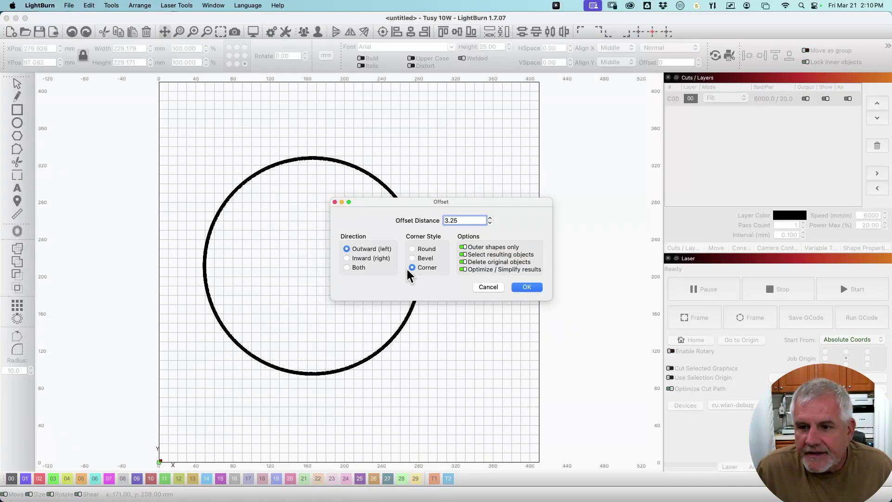
pyautogui.click(463, 261)
pyautogui.click(527, 286)
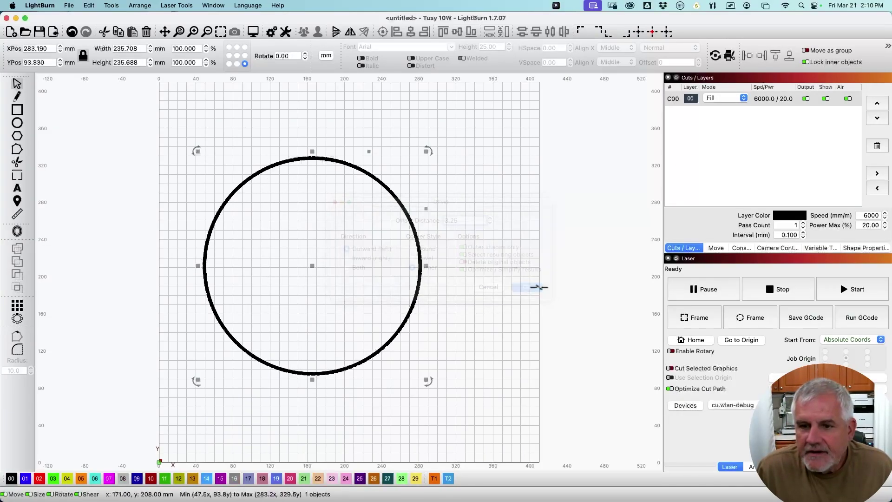
# Preview the filled ring with traversal moves shown, inspect the path partway through the job, and select the inner circle back on the canvas
pyautogui.click(254, 31)
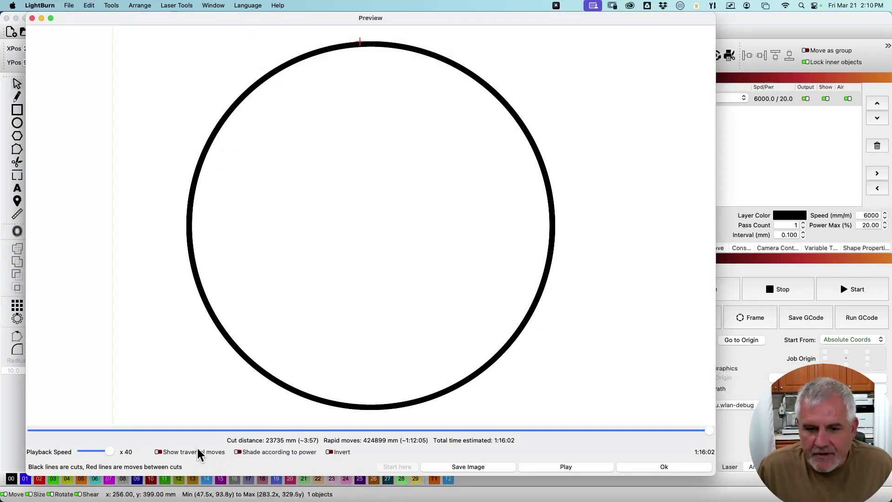
pyautogui.click(159, 451)
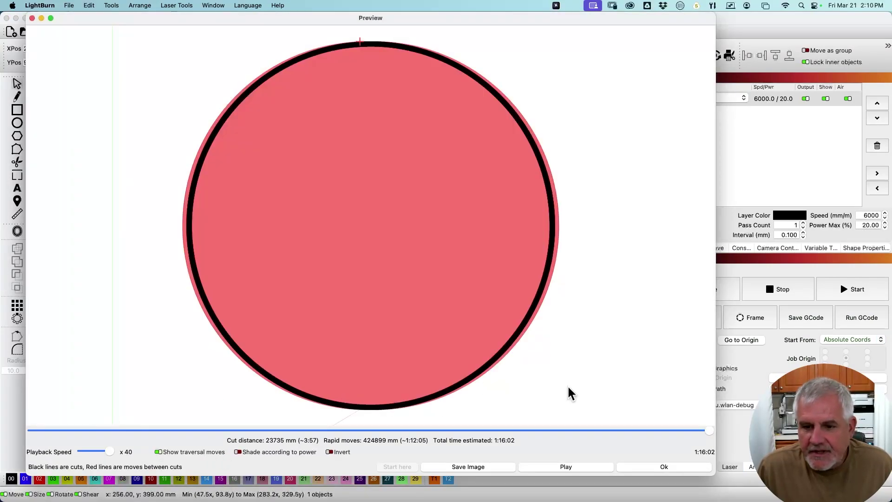
pyautogui.moveTo(709, 430)
pyautogui.mouseDown()
pyautogui.moveTo(390, 438)
pyautogui.moveTo(308, 430)
pyautogui.moveTo(675, 431)
pyautogui.mouseUp()
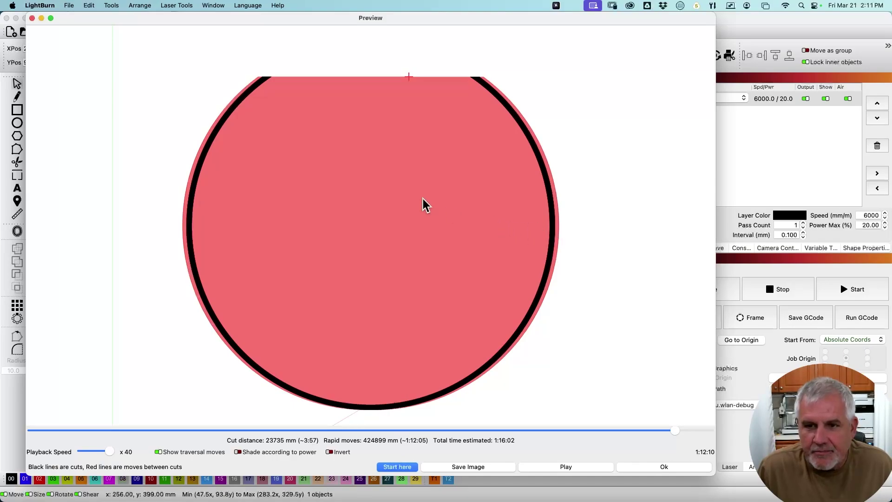
pyautogui.click(642, 464)
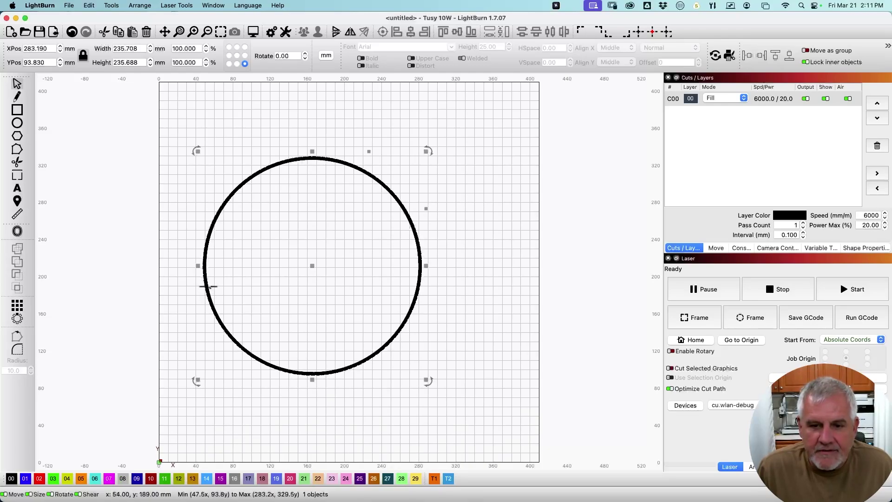
pyautogui.click(415, 286)
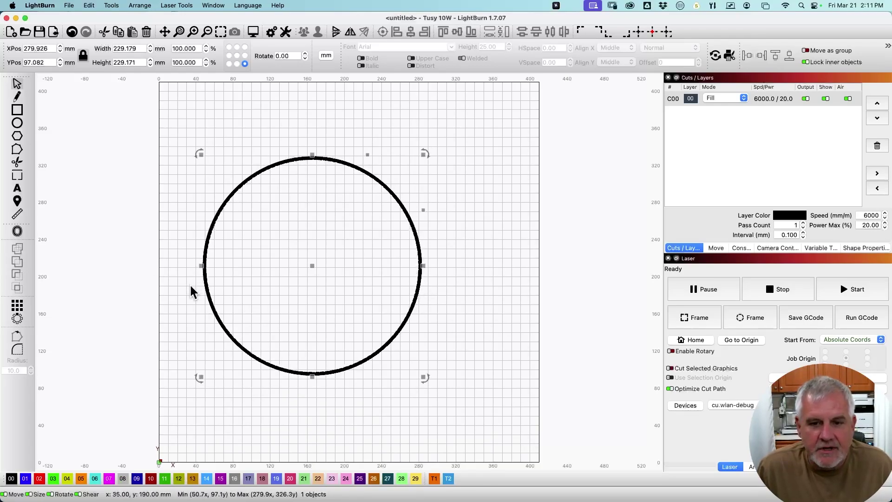
# Enable $J jogging in the device settings and turn on continuous jog in the machine movement controls
pyautogui.click(283, 32)
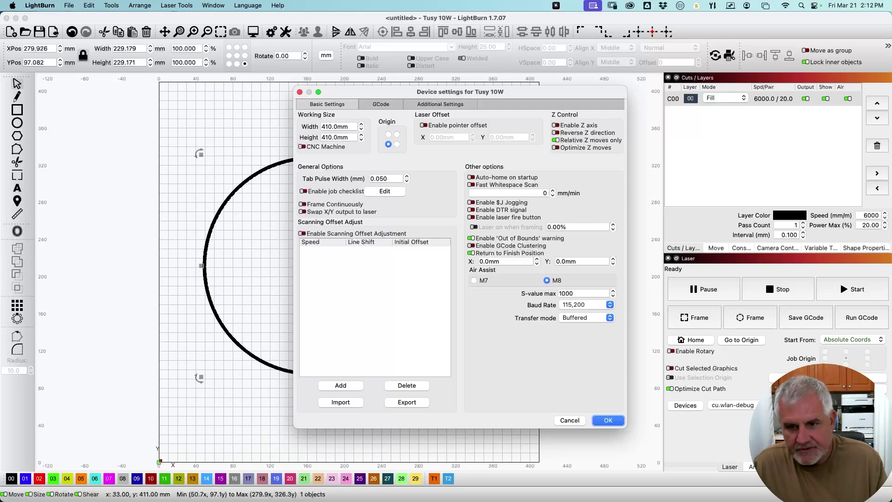
pyautogui.moveTo(480, 94); pyautogui.dragTo(413, 113)
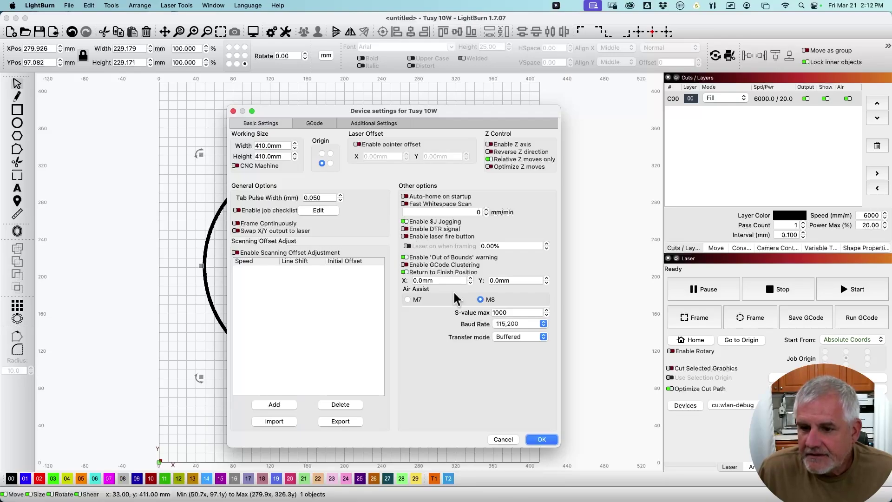
pyautogui.click(547, 442)
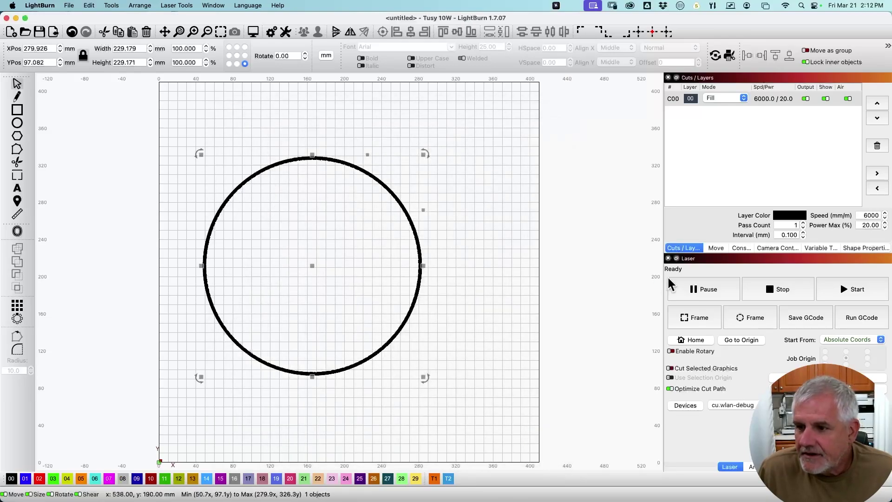
pyautogui.click(715, 249)
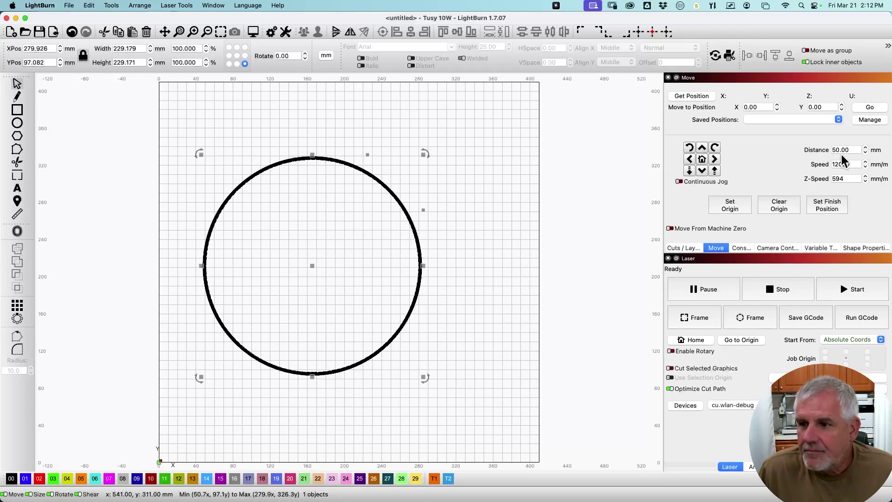
pyautogui.click(681, 181)
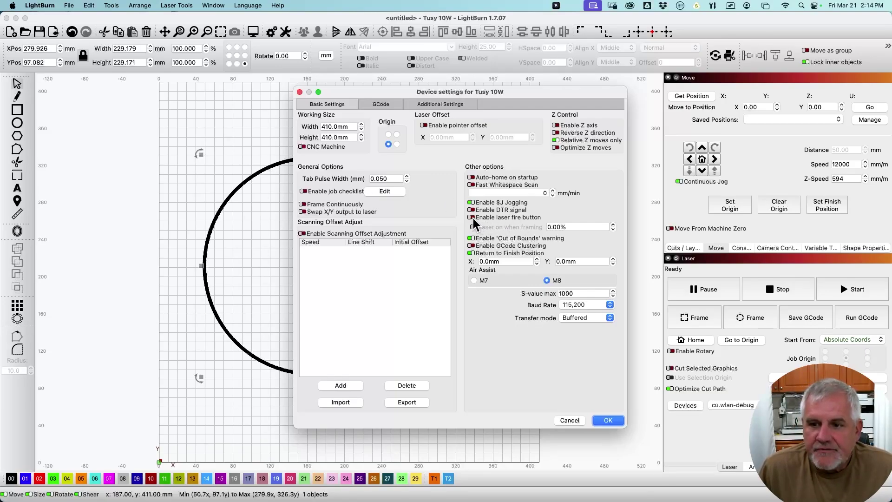
# Enable the laser fire button and laser on when framing at 0.50% power in the device settings, and apply them
pyautogui.moveTo(474, 224)
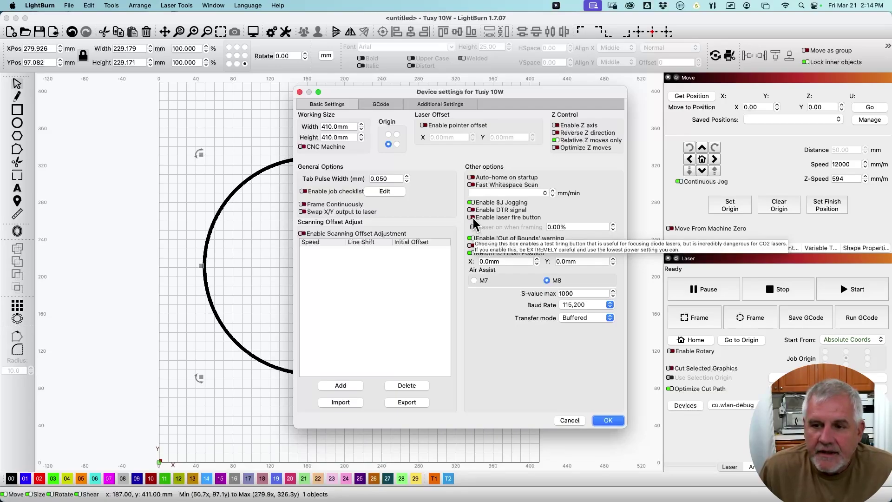
pyautogui.click(474, 219)
pyautogui.moveTo(481, 226)
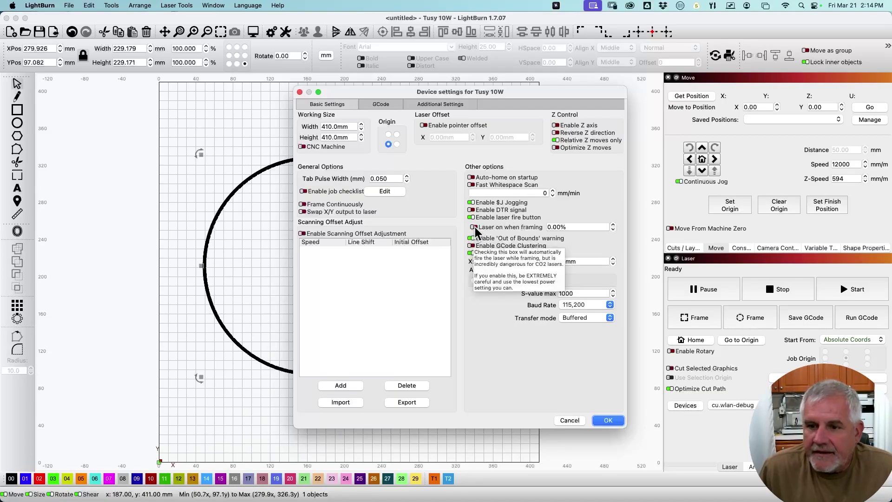
pyautogui.click(475, 227)
pyautogui.click(613, 224)
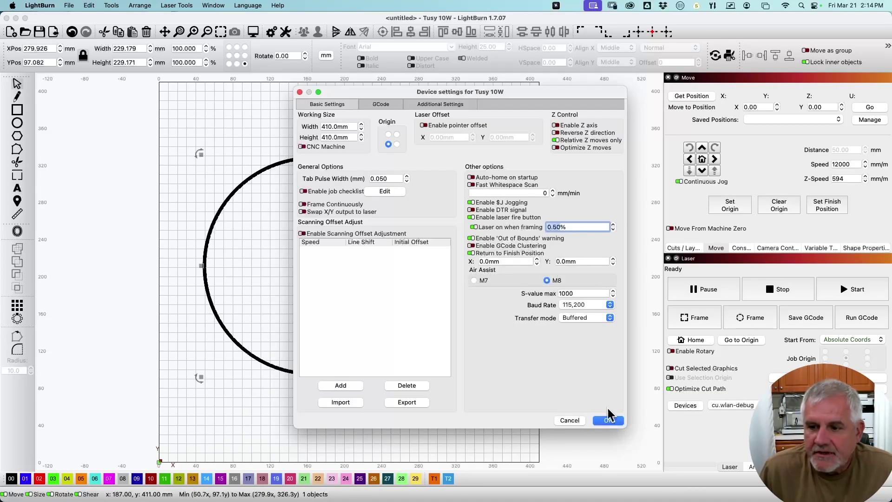
pyautogui.click(607, 421)
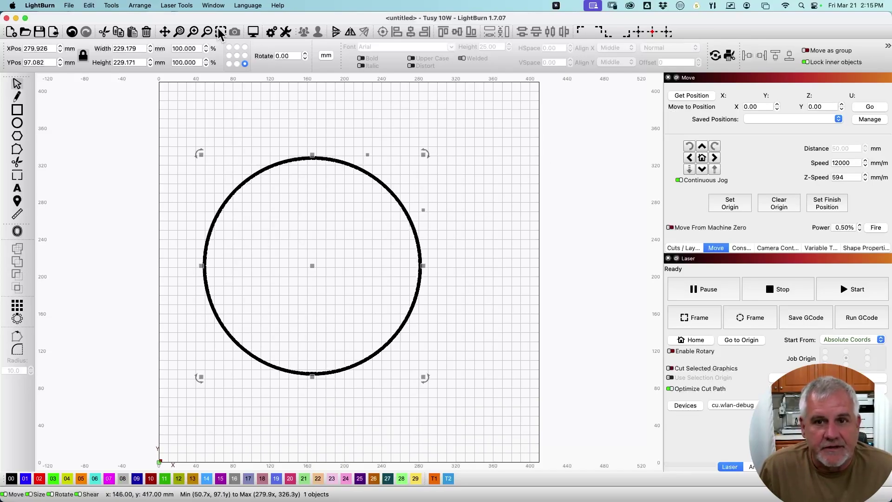
# Reopen the device settings and review the Out of Bounds warning, GCode clustering and Return to Finish Position options
pyautogui.click(286, 32)
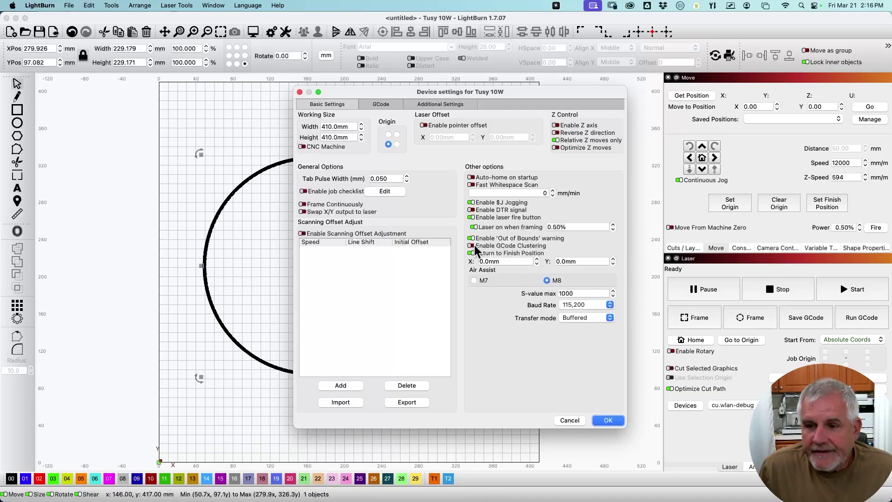
pyautogui.moveTo(475, 246)
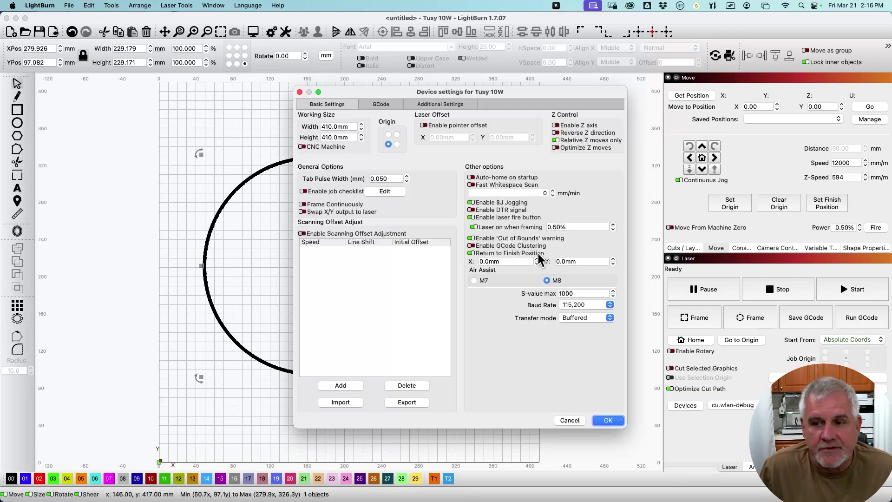
pyautogui.moveTo(538, 256)
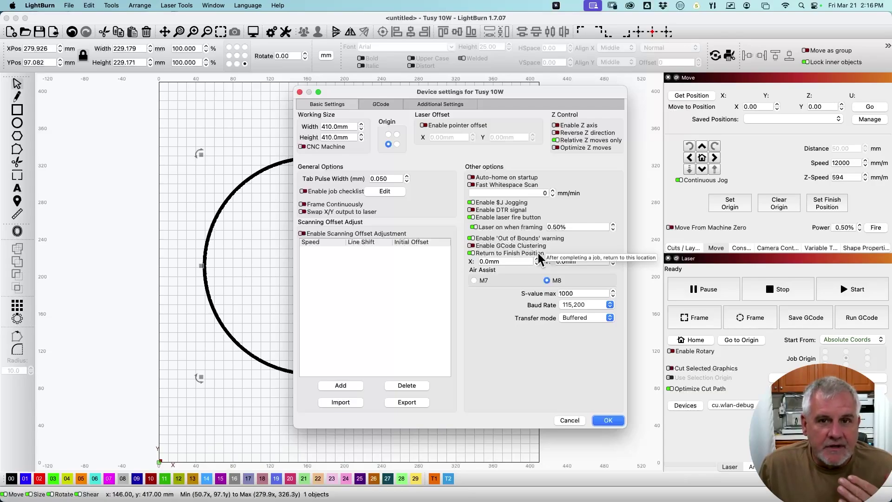
pyautogui.moveTo(540, 236)
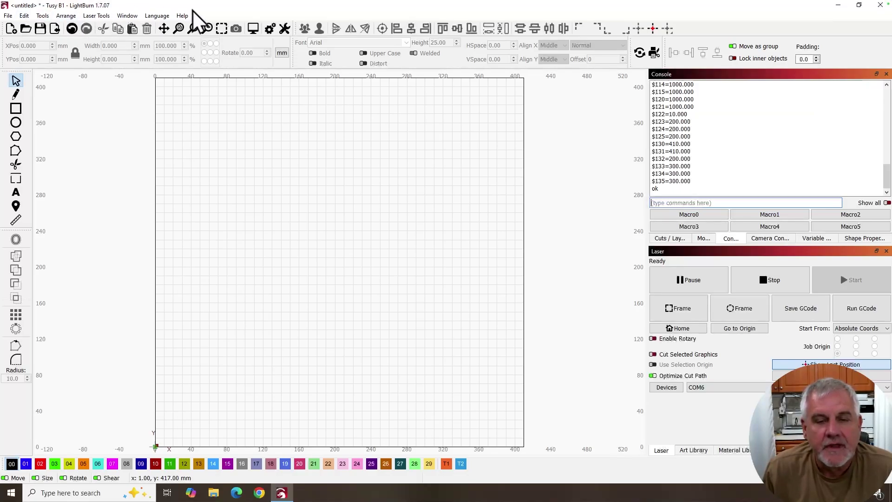
# Examine the Tusy B1 controller's machine settings, including the maximum S-value ($30), then close them
pyautogui.click(25, 16)
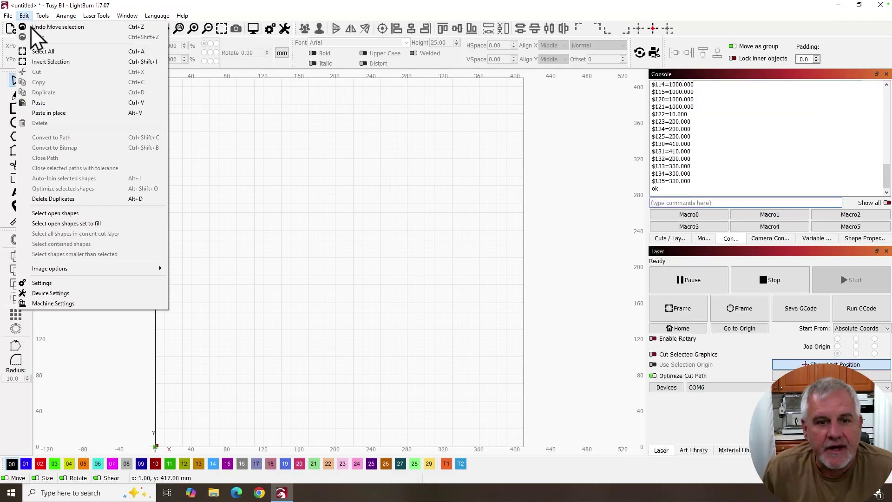
pyautogui.click(76, 306)
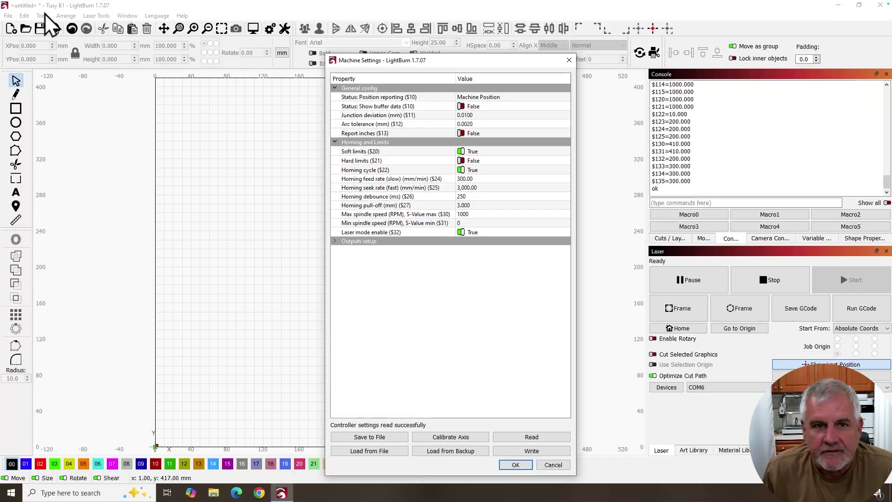
pyautogui.click(569, 60)
pyautogui.click(25, 16)
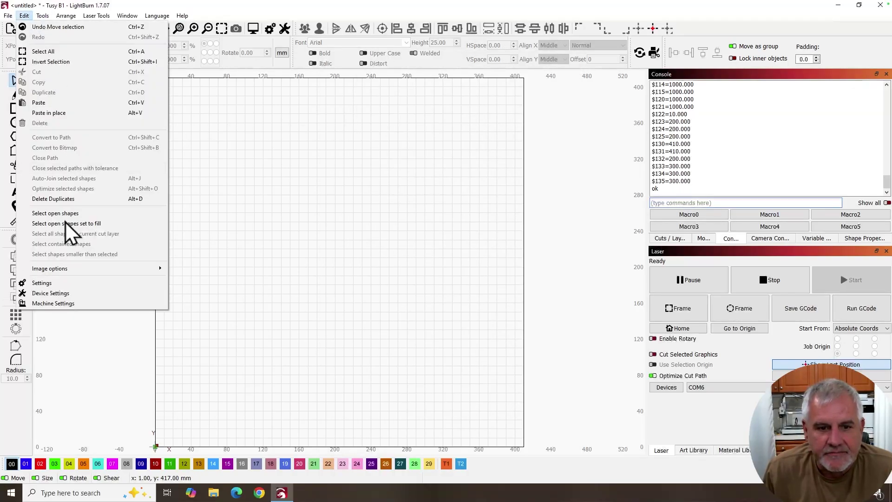
pyautogui.click(66, 303)
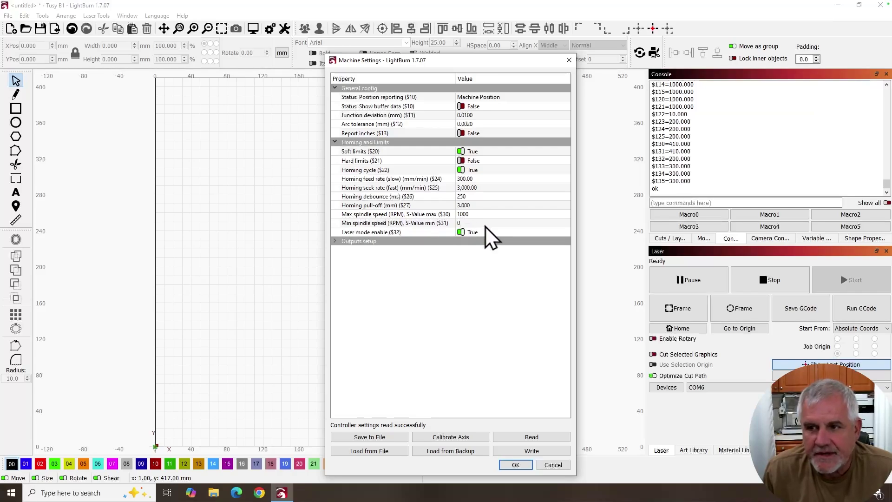
pyautogui.click(516, 465)
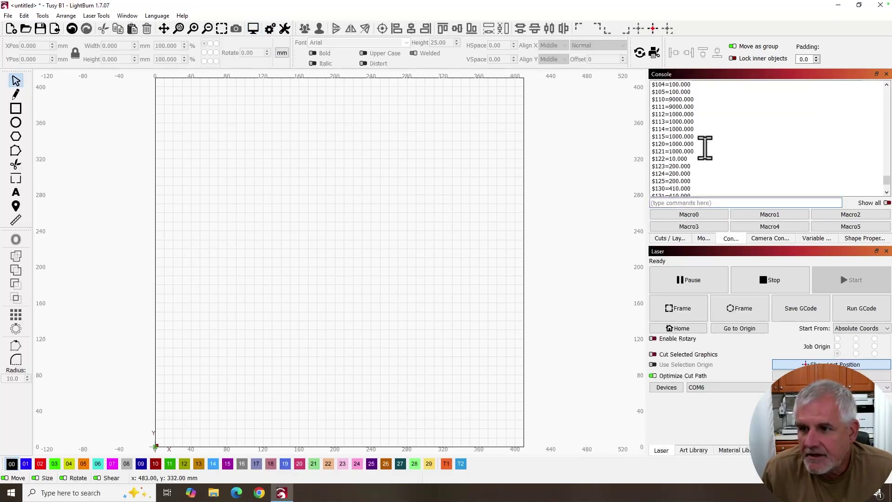
# Look through the controller settings listed in the console for the $30 maximum S-value entry
pyautogui.scroll(7, 711, 154)
pyautogui.scroll(-7, 702, 152)
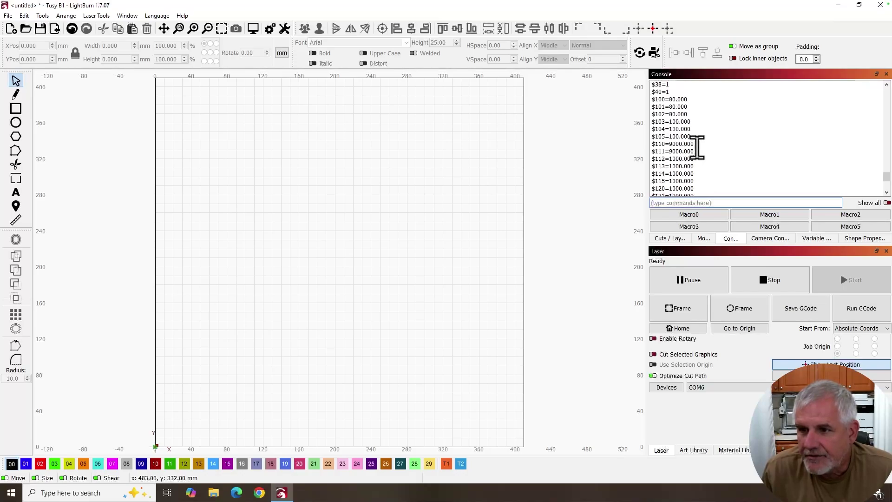
pyautogui.scroll(7, 697, 150)
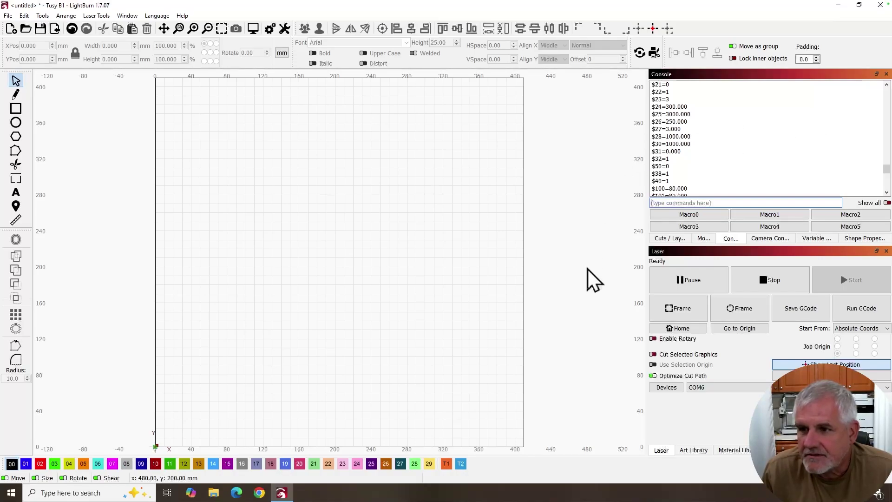
pyautogui.click(656, 203)
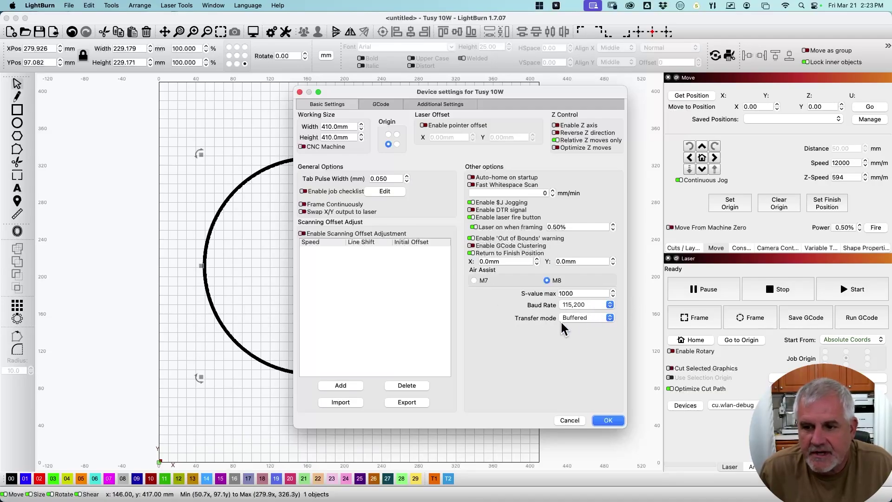
# Review the Tusy 10W device's transfer mode choices, start and end GCode scripts, and preview simulation settings
pyautogui.click(610, 318)
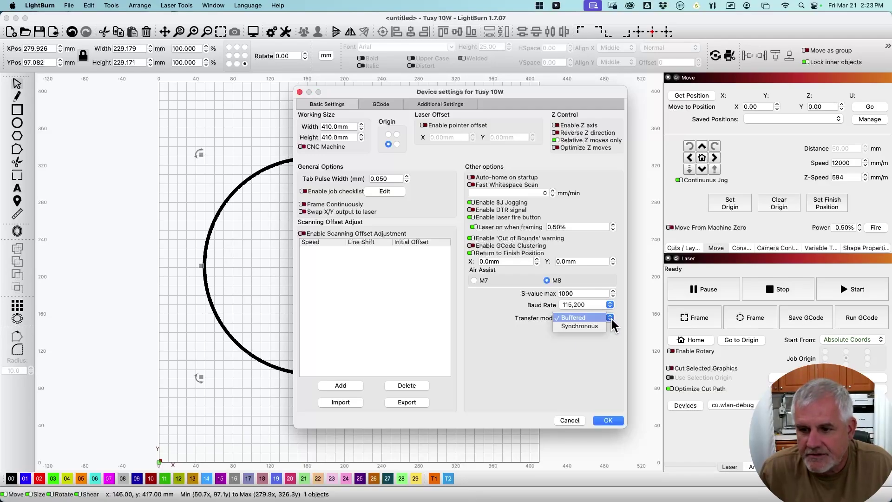
pyautogui.click(583, 342)
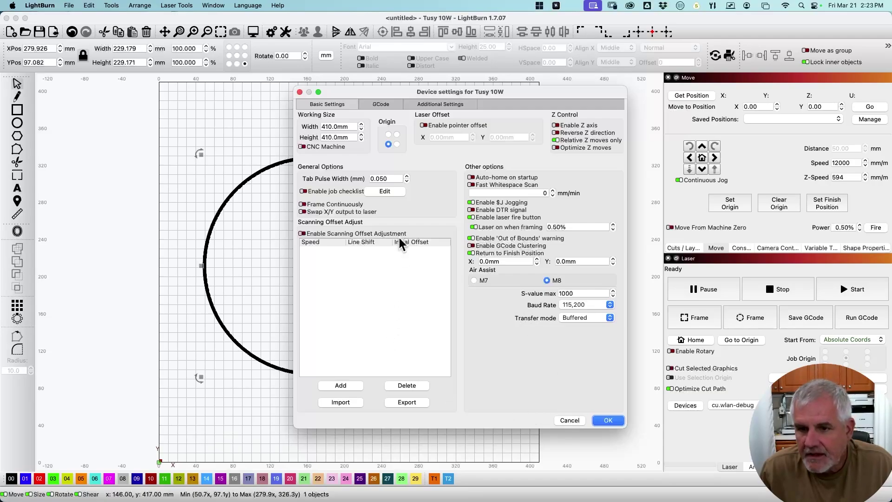
pyautogui.click(390, 103)
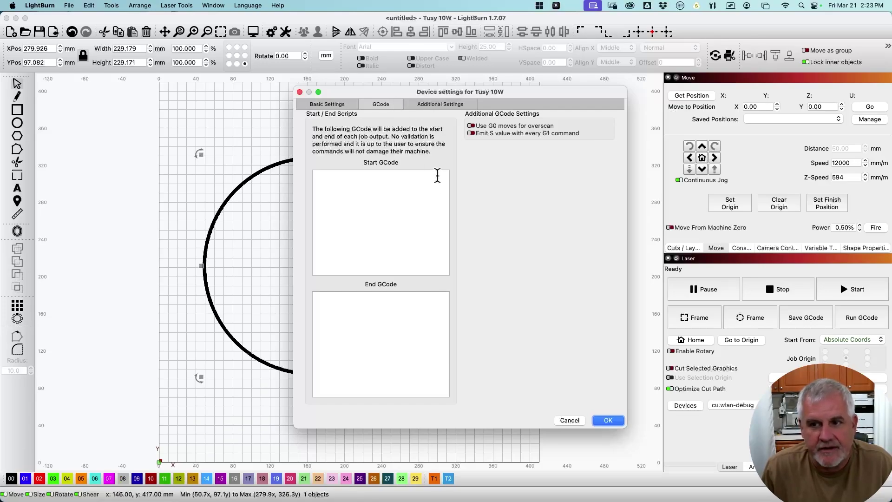
pyautogui.click(438, 105)
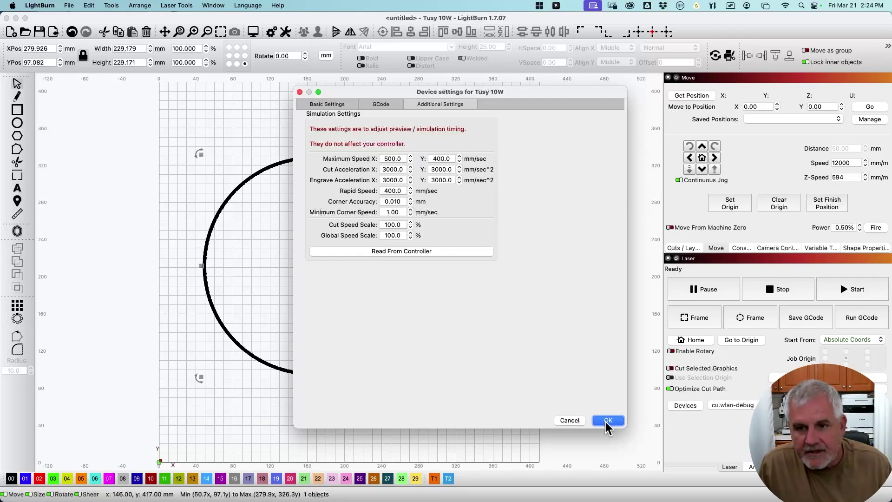
pyautogui.press('super')
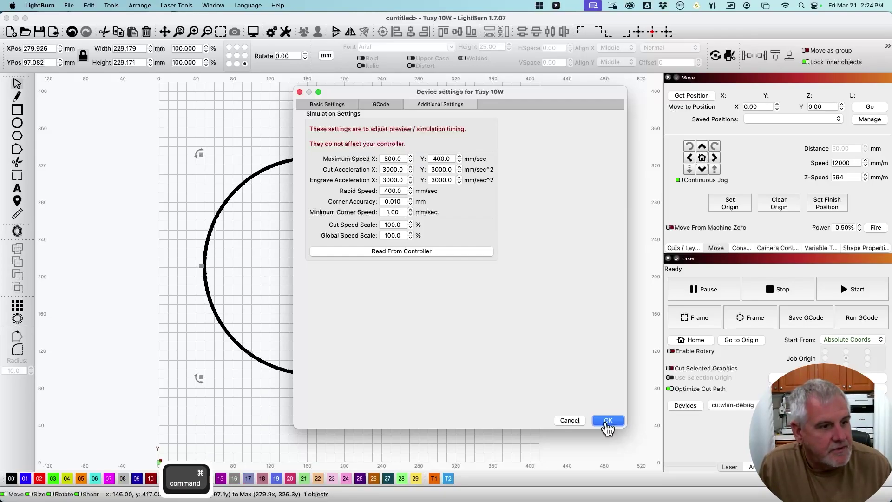